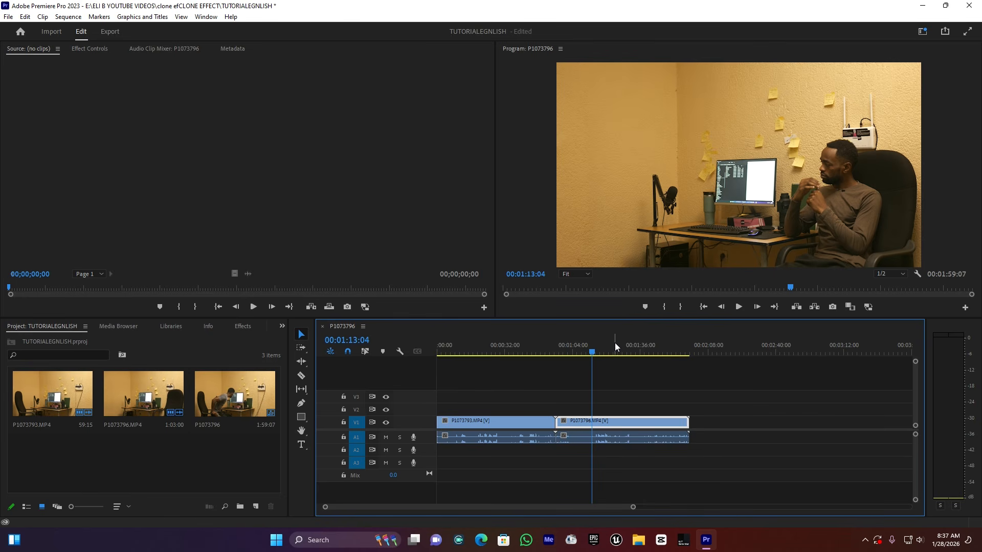
{"action": "left_click", "coordinate": [503, 345]}
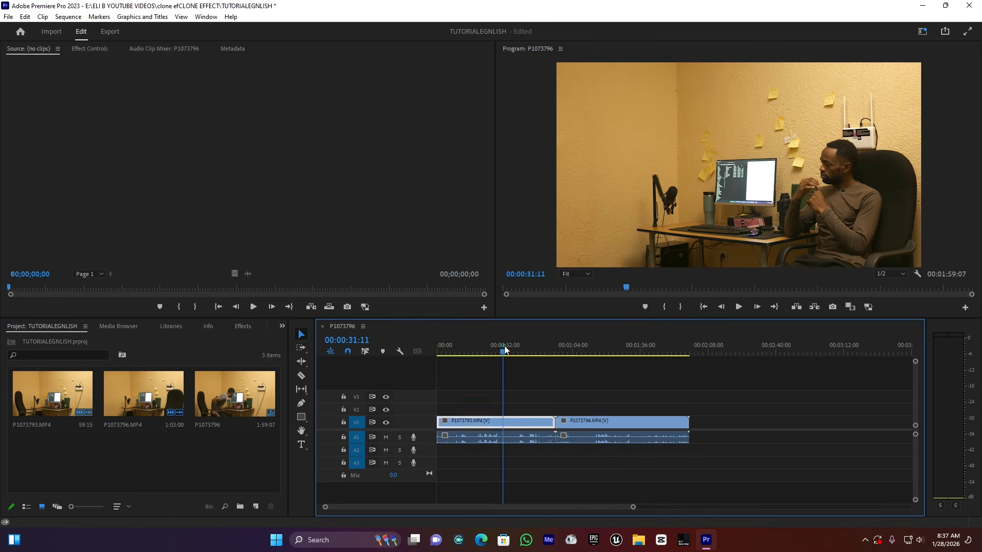
{"action": "left_click", "coordinate": [597, 346]}
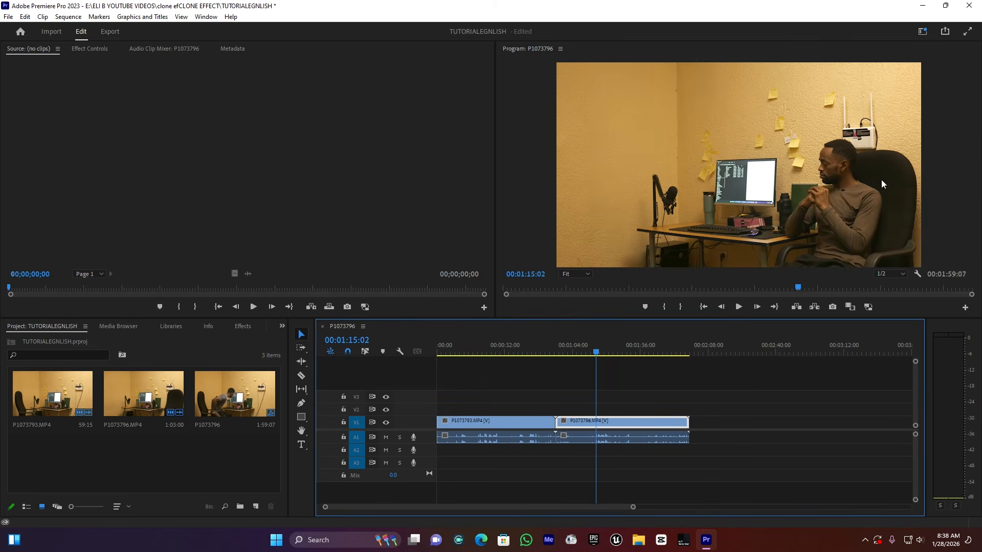
{"action": "left_click", "coordinate": [527, 343]}
{"action": "left_click", "coordinate": [618, 341]}
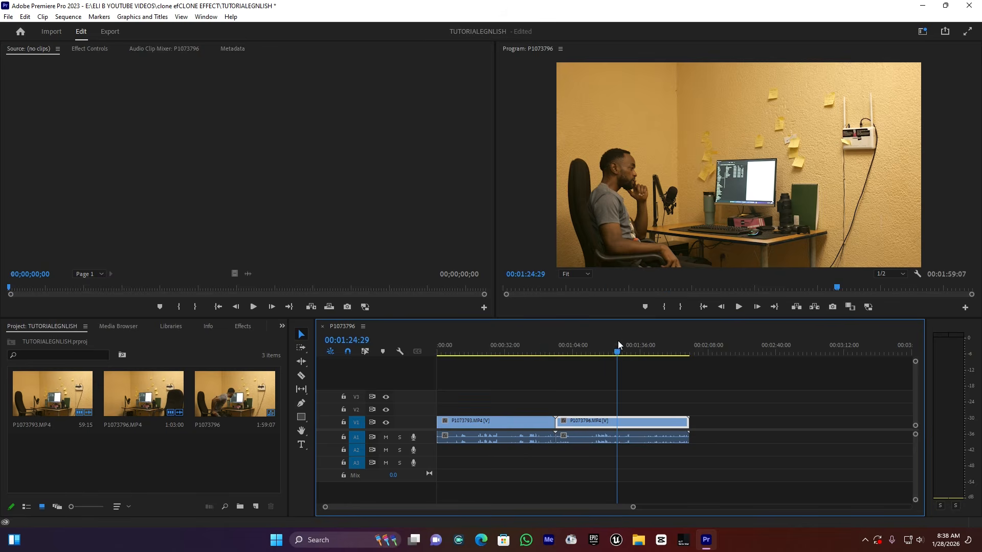
{"action": "left_click", "coordinate": [498, 345]}
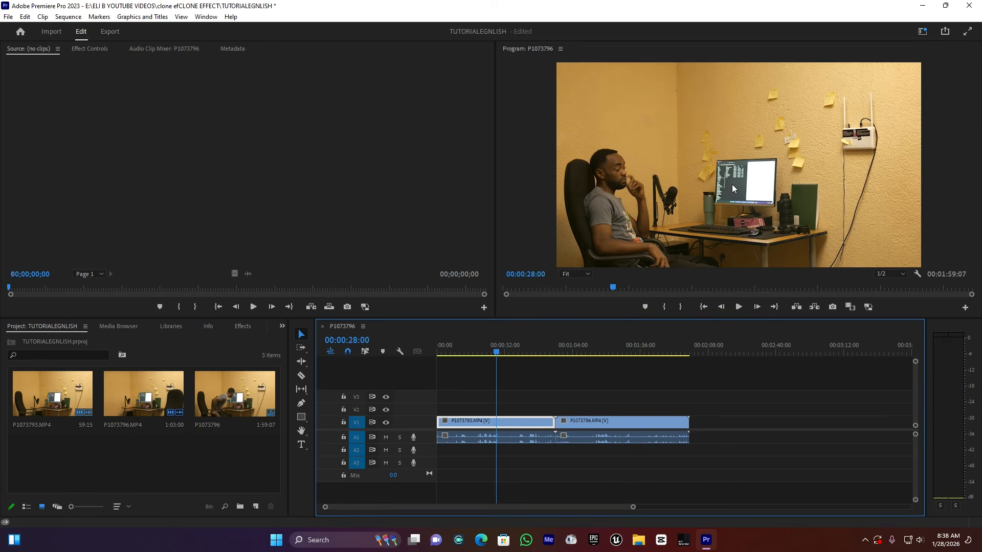
{"action": "left_click", "coordinate": [455, 347]}
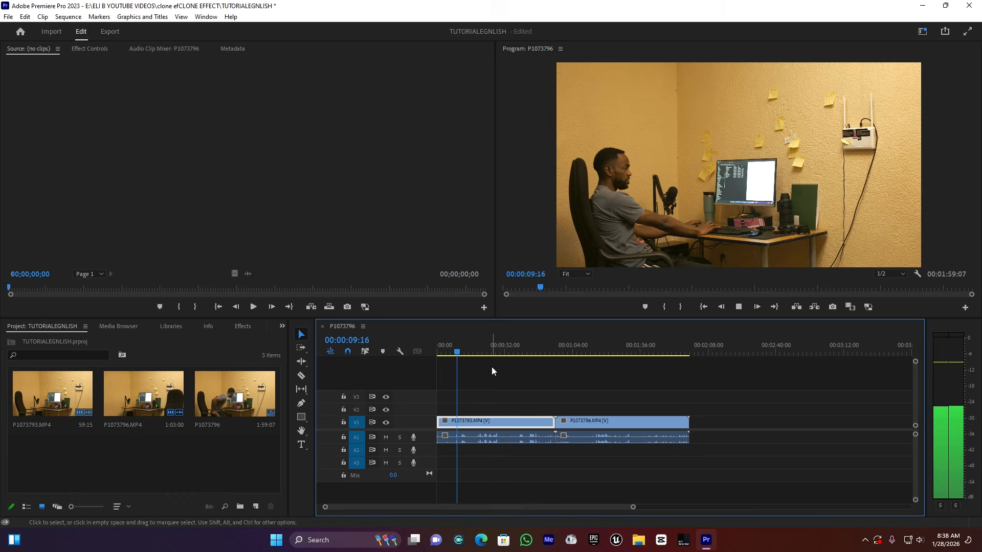
{"action": "key", "text": "space"}
{"action": "key", "text": "space"}
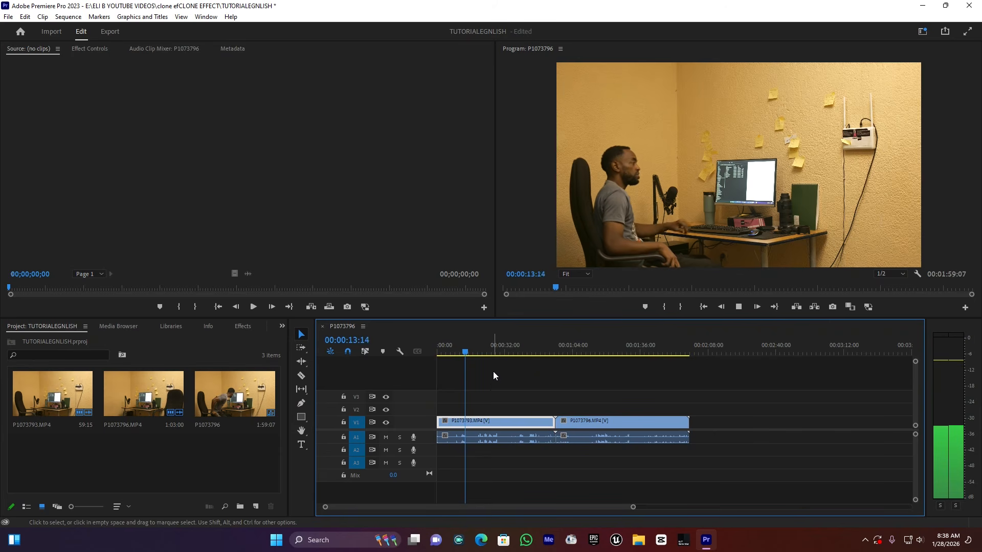
{"action": "key", "text": "space"}
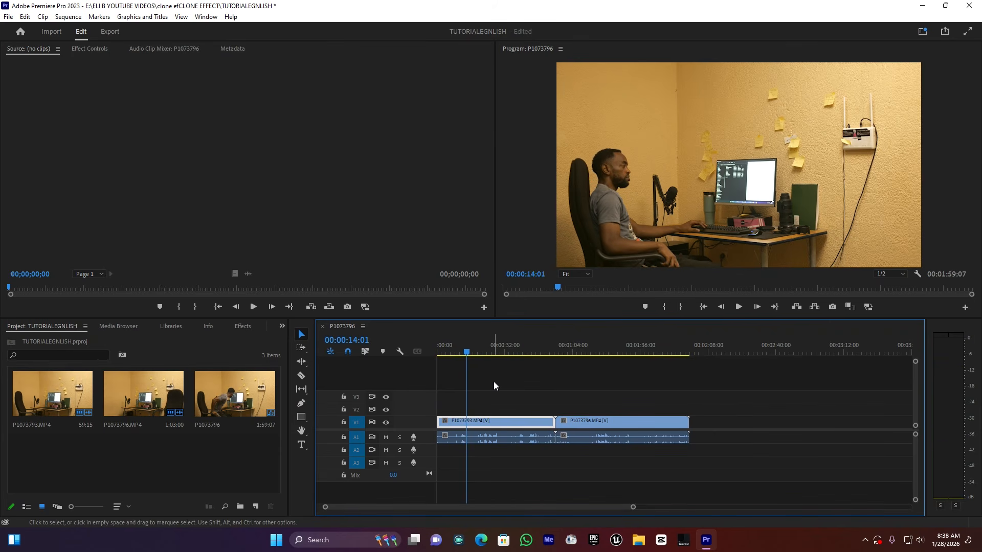
{"action": "left_click", "coordinate": [585, 349]}
{"action": "left_click_drag", "start_coordinate": [585, 348], "coordinate": [576, 349]}
{"action": "key", "text": "space"}
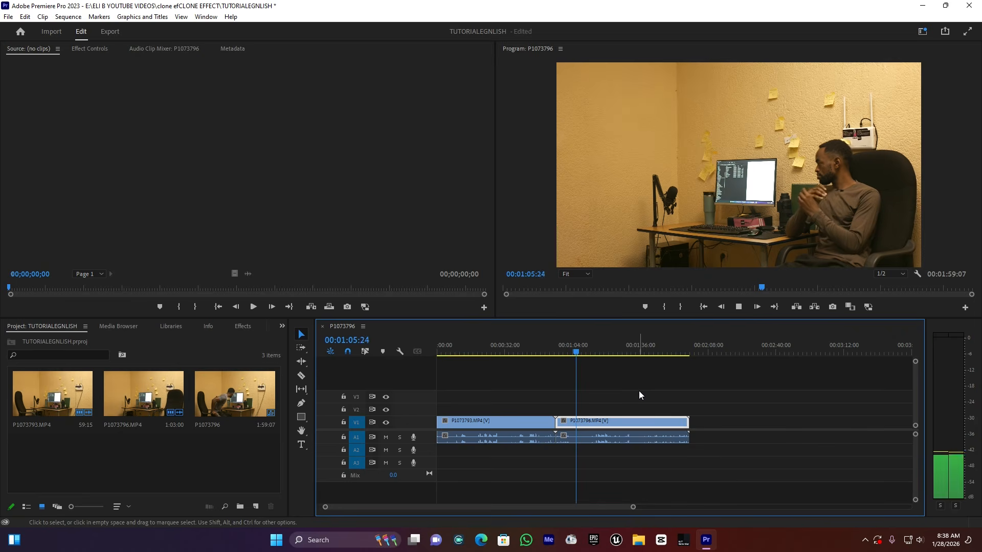
{"action": "key", "text": "space"}
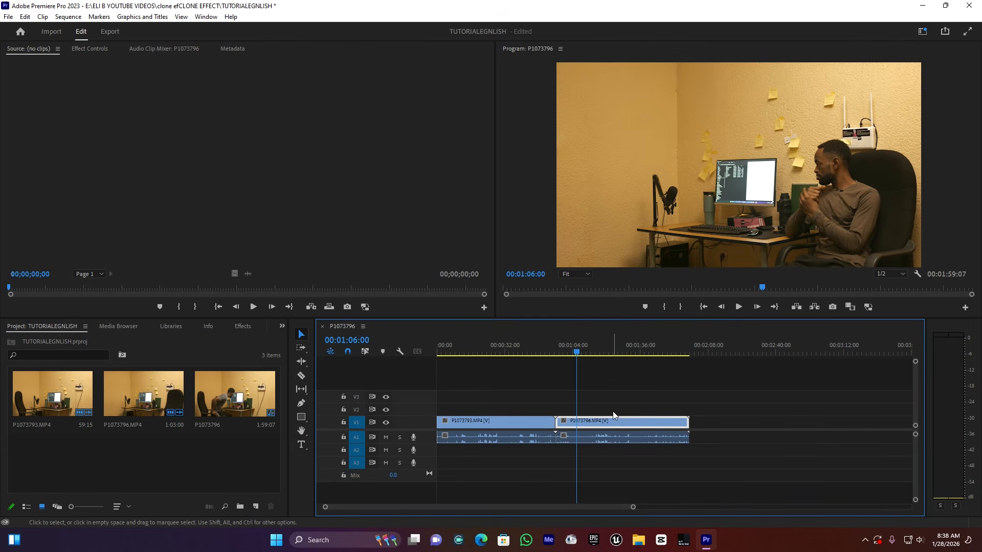
{"action": "key", "text": "space"}
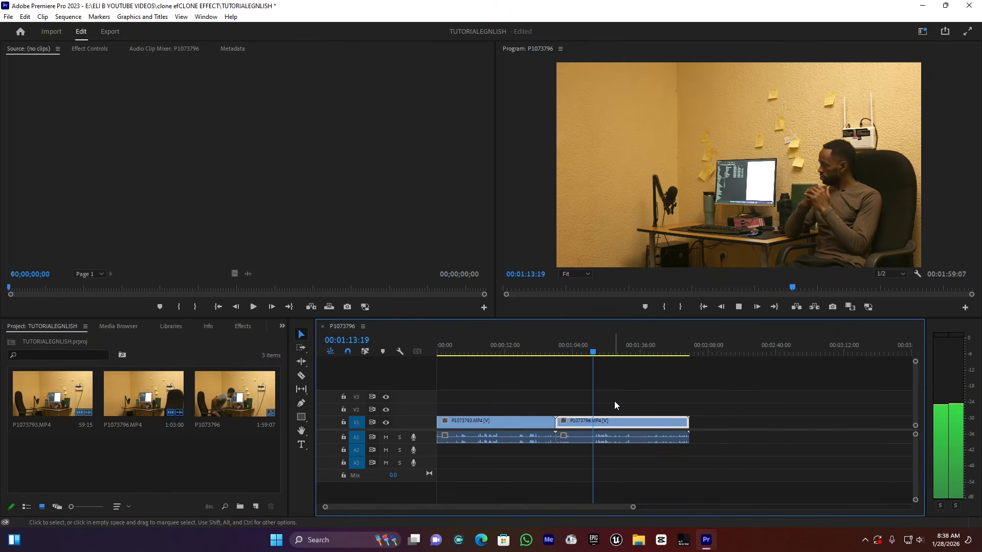
{"action": "key", "text": "space"}
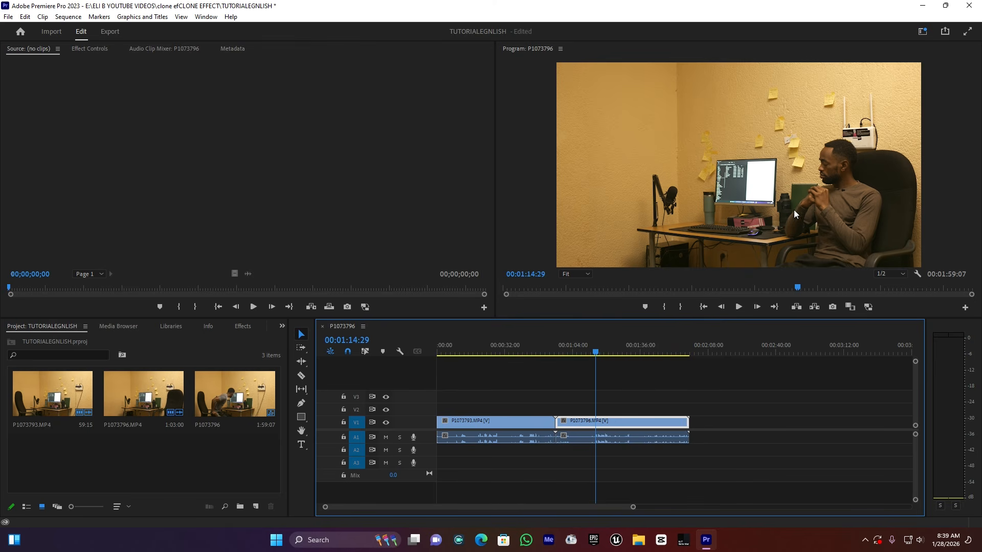
{"action": "key", "text": "space"}
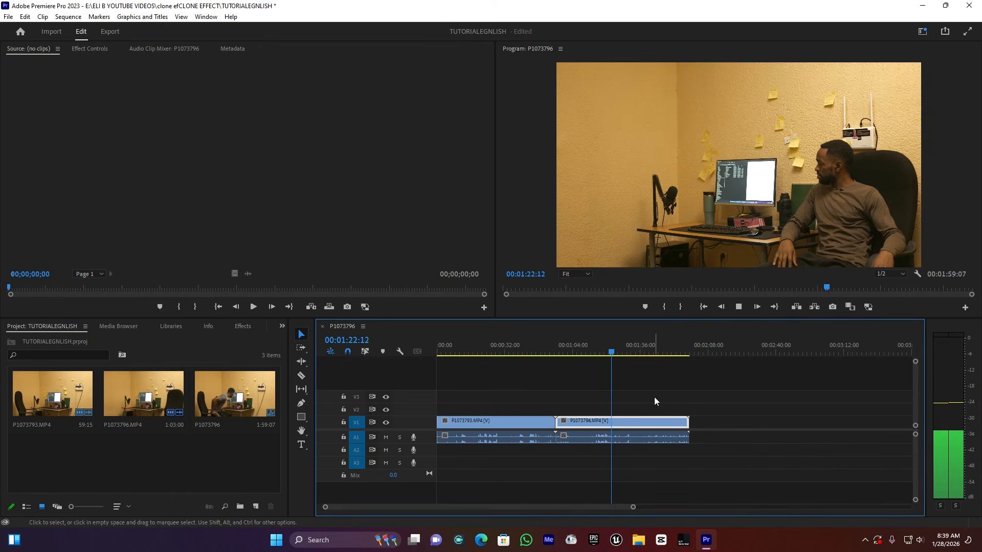
{"action": "key", "text": "space"}
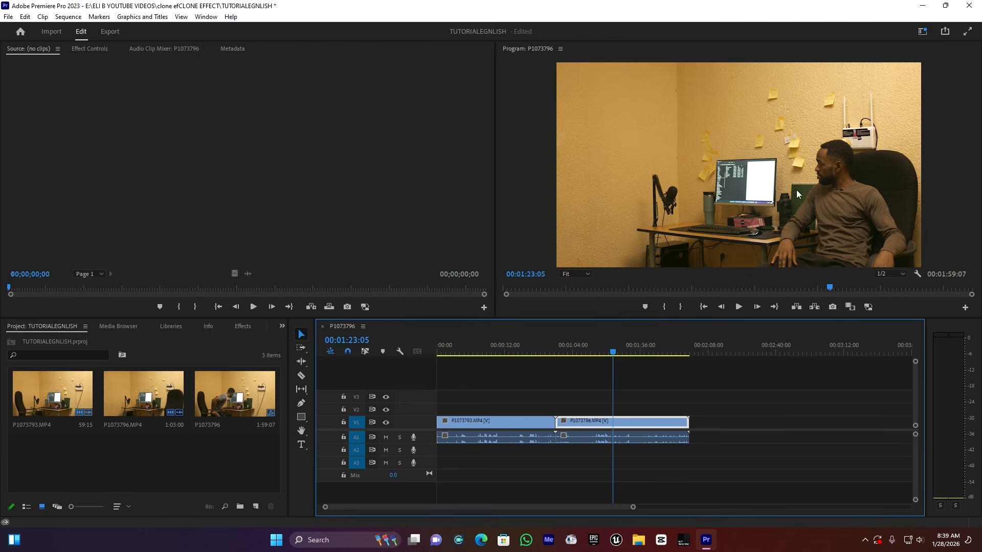
{"action": "left_click", "coordinate": [452, 347]}
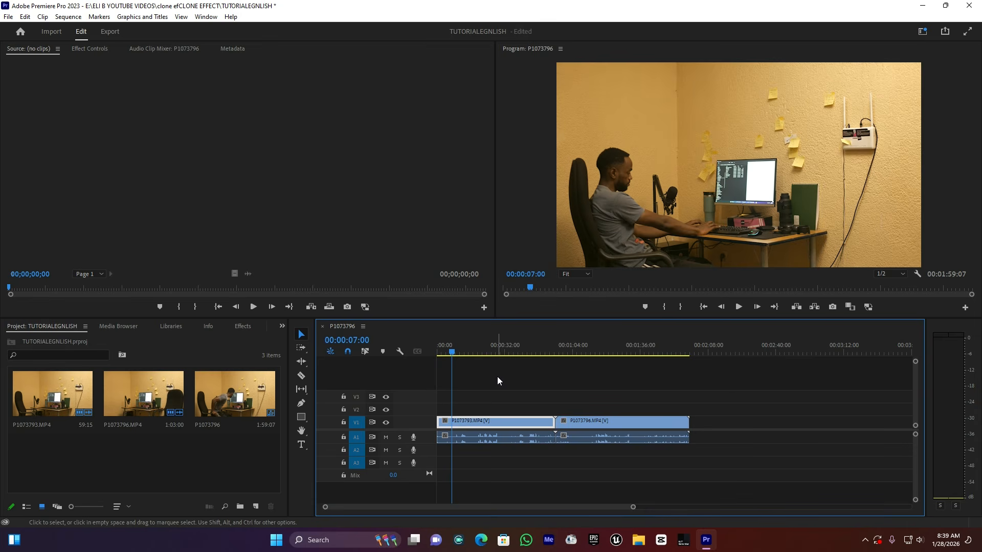
Split the first take at 00:00:13:15 with the Razor tool
{"action": "left_click_drag", "start_coordinate": [633, 507], "coordinate": [568, 508]}
{"action": "key", "text": "space"}
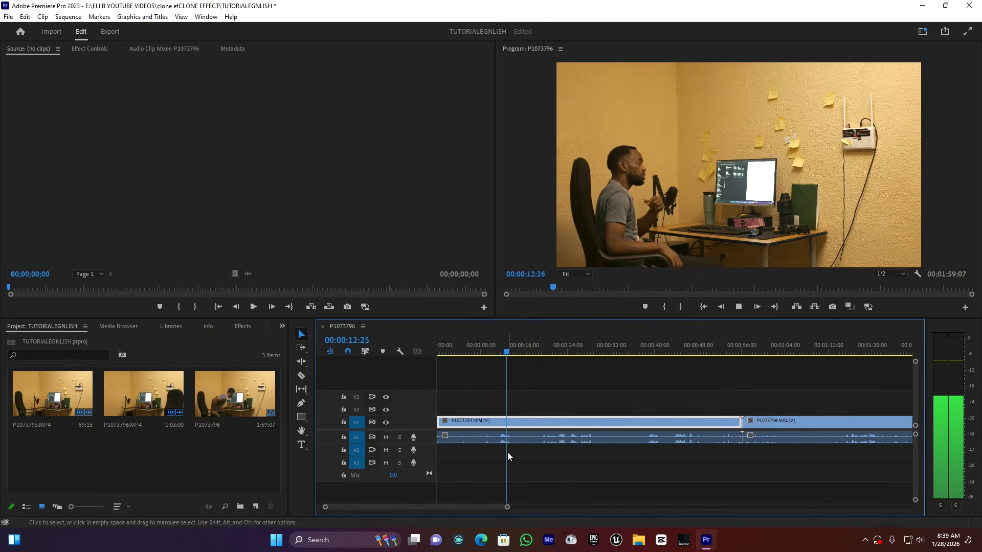
{"action": "key", "text": "space"}
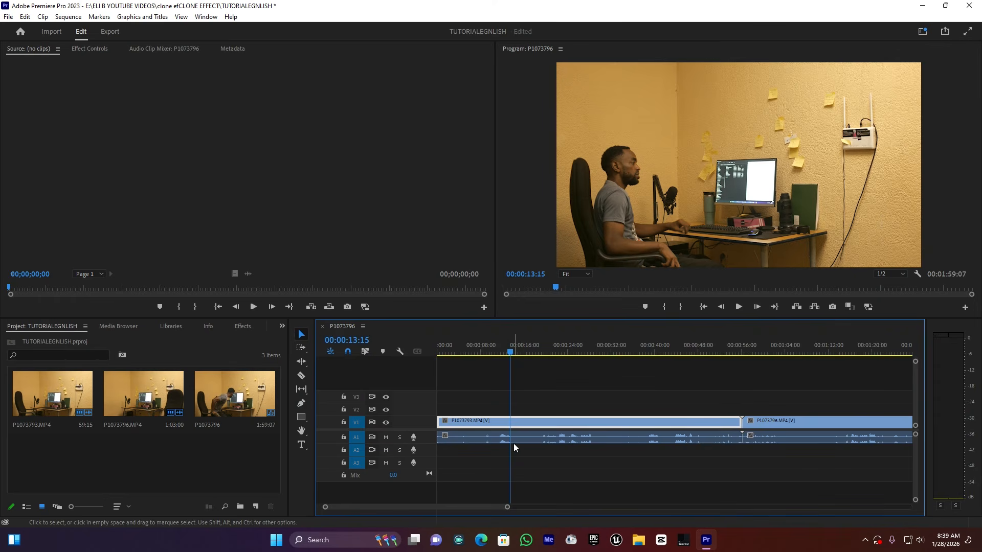
{"action": "key", "text": "c"}
{"action": "left_click", "coordinate": [510, 421]}
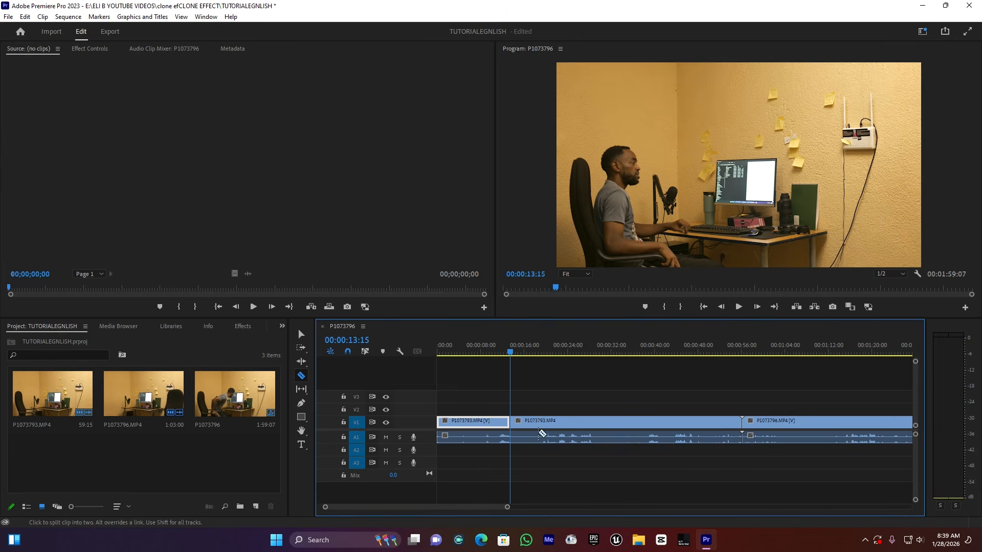
{"action": "key", "text": "v"}
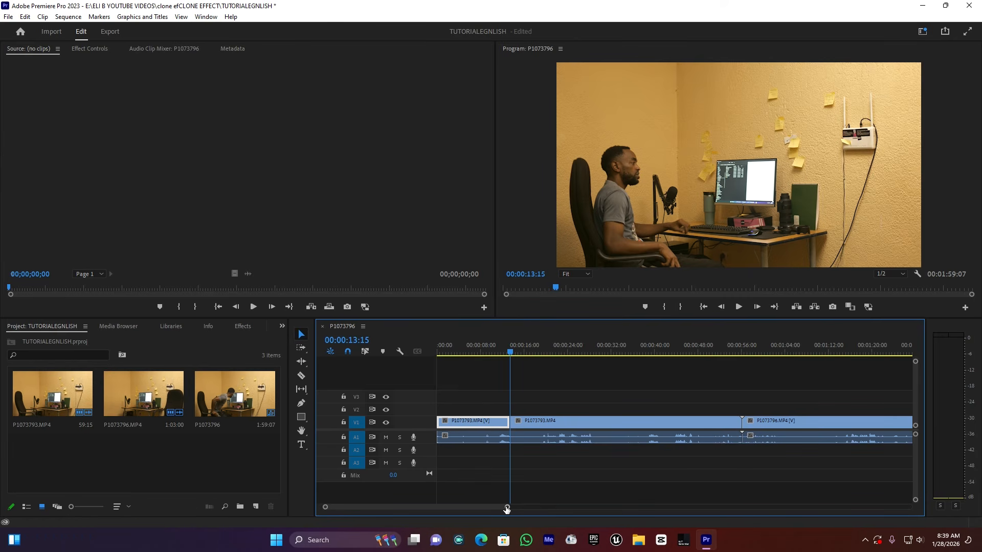
Split the second take P1073796.MP4 at 00:01:15:02 with the Razor tool
{"action": "left_click_drag", "start_coordinate": [506, 509], "coordinate": [563, 508]}
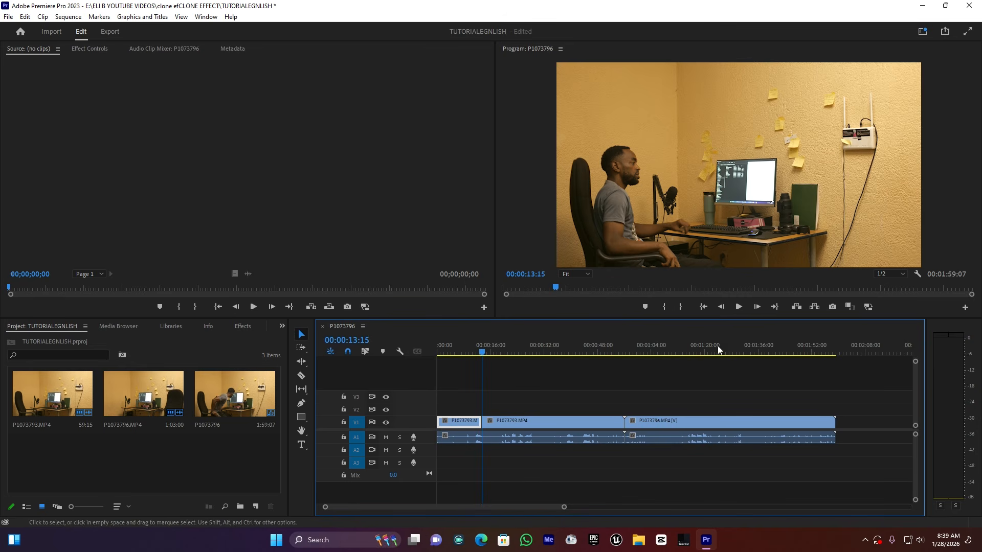
{"action": "left_click", "coordinate": [673, 353]}
{"action": "key", "text": "space"}
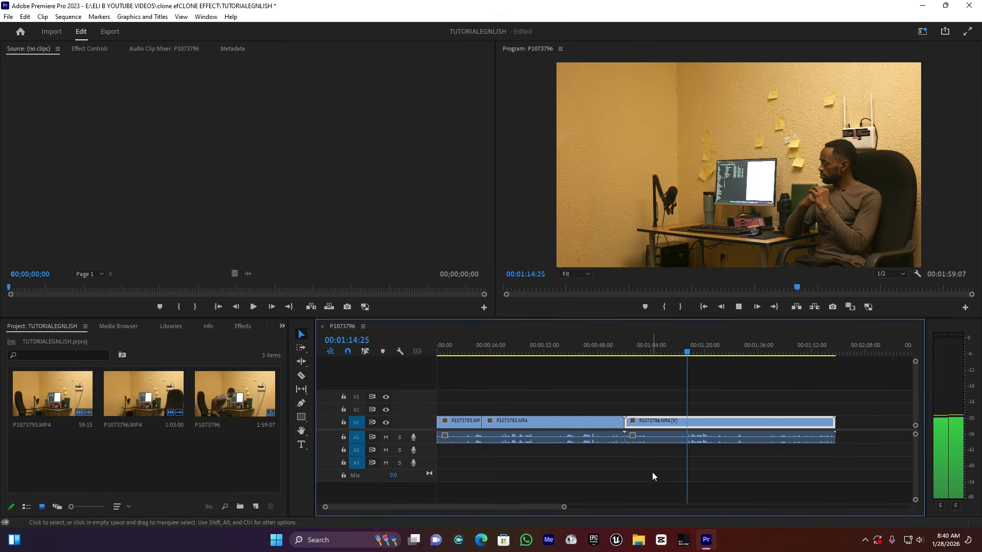
{"action": "key", "text": "space"}
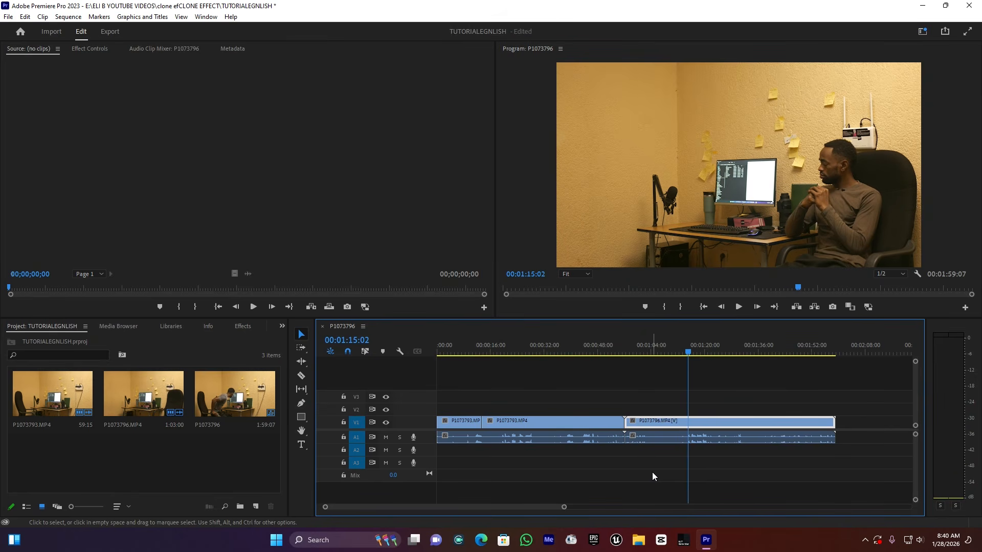
{"action": "key", "text": "c"}
{"action": "left_click", "coordinate": [689, 422]}
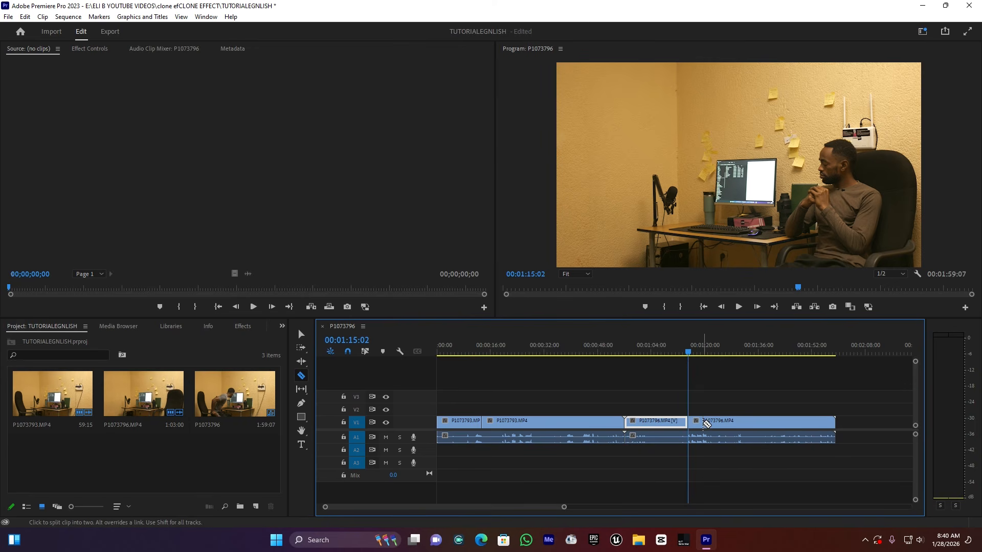
{"action": "key", "text": "v"}
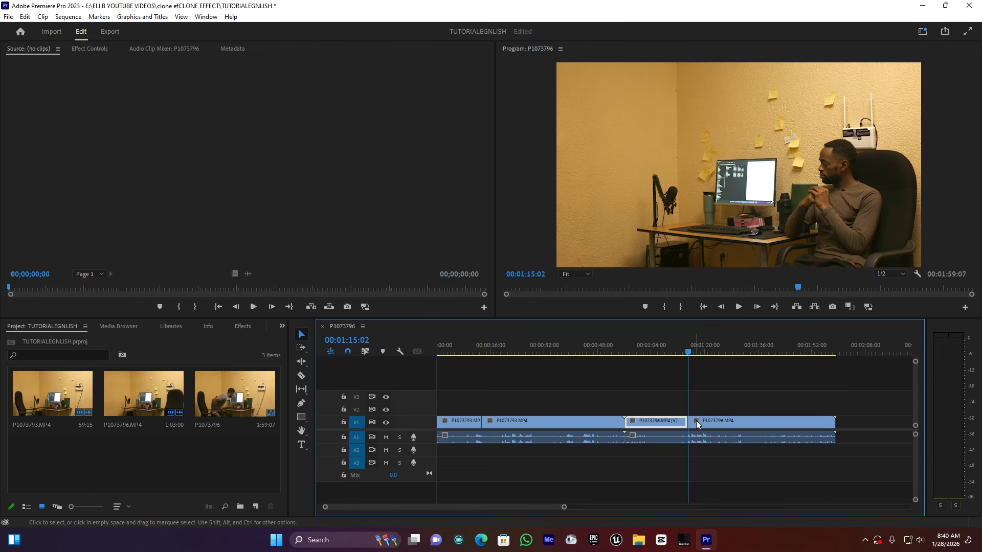
Move the second take's video to V2 and audio to A2, sliding it toward the sequence start
{"action": "left_click_drag", "start_coordinate": [667, 404], "coordinate": [705, 409]}
{"action": "left_click", "coordinate": [691, 444]}
{"action": "left_click_drag", "start_coordinate": [670, 445], "coordinate": [679, 457]}
{"action": "left_click_drag", "start_coordinate": [705, 413], "coordinate": [494, 411]}
Line up the first take's cut under V2's cut and delete the unwanted opening clips
{"action": "left_click_drag", "start_coordinate": [647, 420], "coordinate": [455, 440]}
{"action": "mouse_move", "coordinate": [519, 421]}
{"action": "left_mouse_down"}
{"action": "mouse_move", "coordinate": [536, 410]}
{"action": "mouse_move", "coordinate": [537, 422]}
{"action": "left_mouse_up"}
{"action": "left_click", "coordinate": [515, 369]}
{"action": "left_click_drag", "start_coordinate": [452, 387], "coordinate": [465, 428]}
{"action": "key", "text": "Delete"}
Preview the stacked takes from about 6 to 14 seconds, then show P1073796.MP4's Effect Controls
{"action": "left_click", "coordinate": [474, 390]}
{"action": "left_click", "coordinate": [458, 349]}
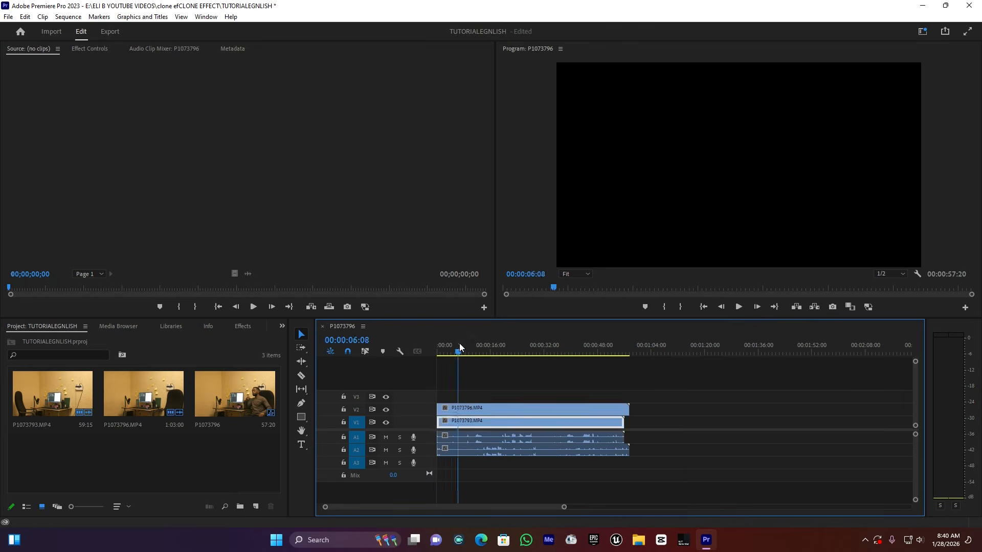
{"action": "key", "text": "space"}
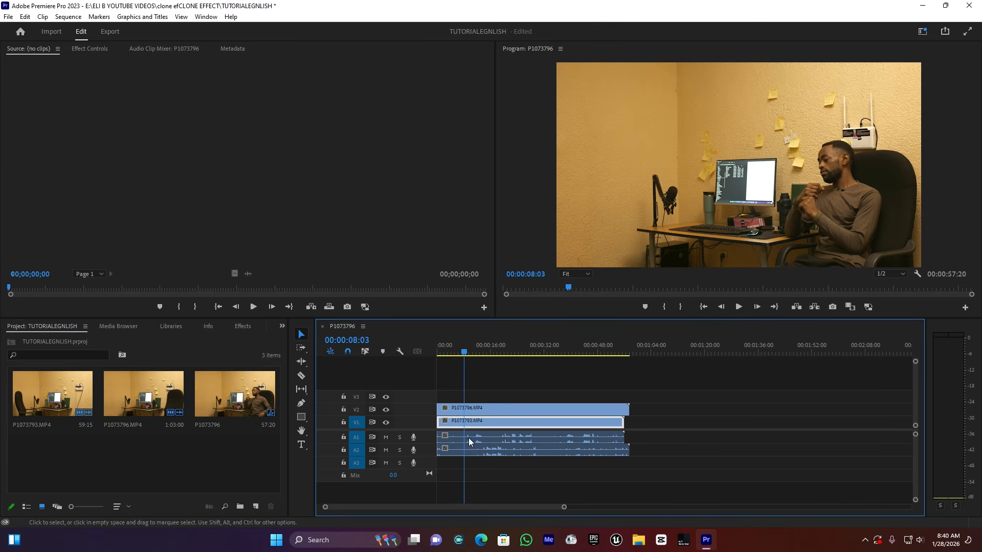
{"action": "key", "text": "space"}
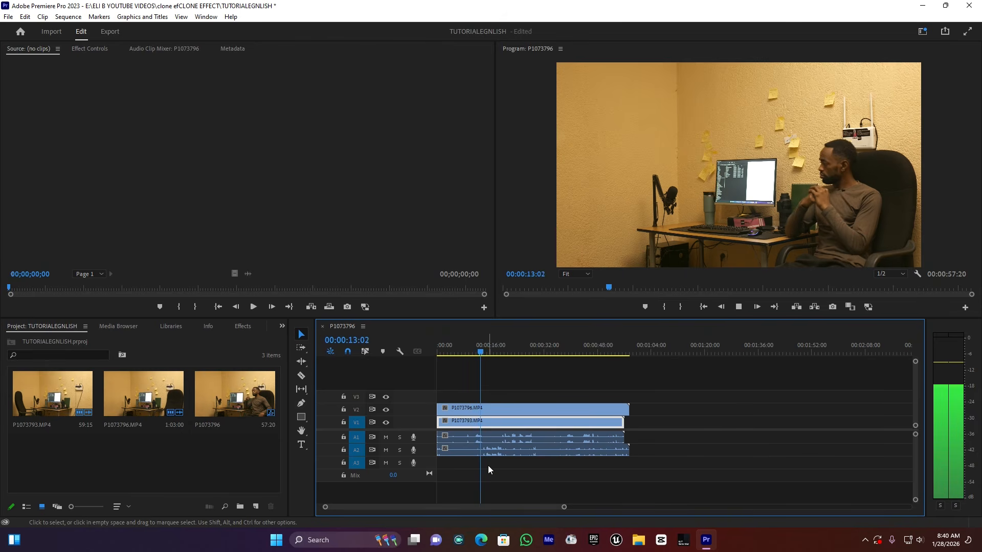
{"action": "key", "text": "space"}
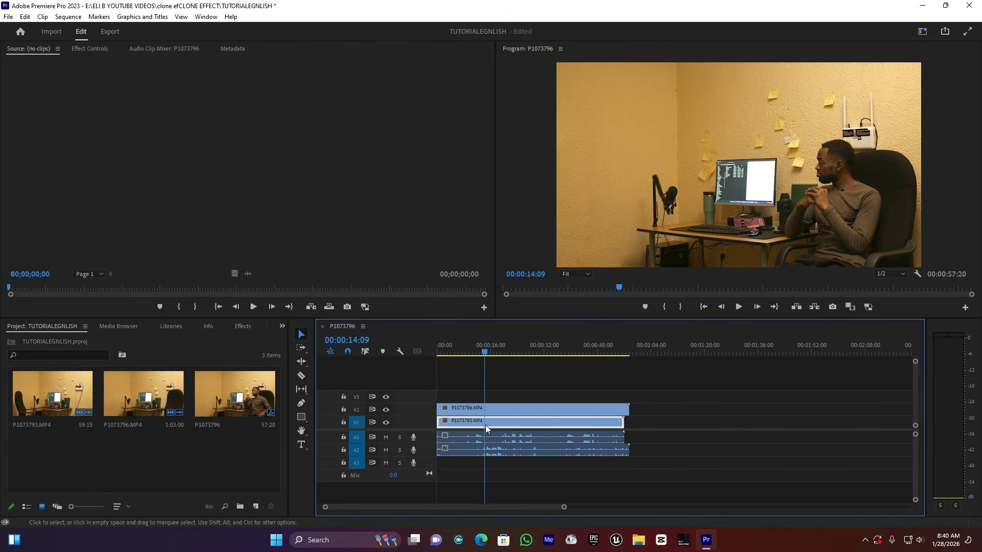
{"action": "left_click", "coordinate": [496, 410]}
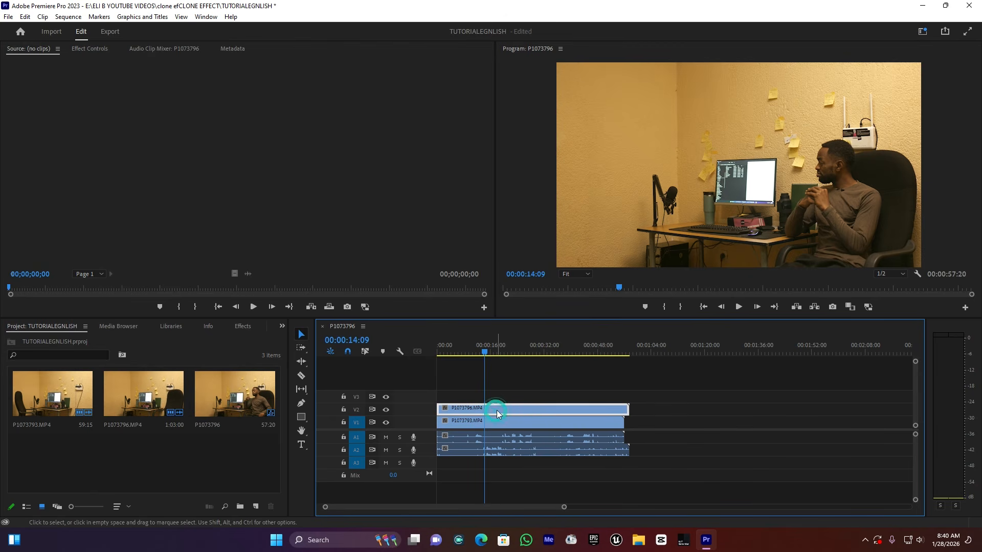
{"action": "left_click", "coordinate": [92, 49]}
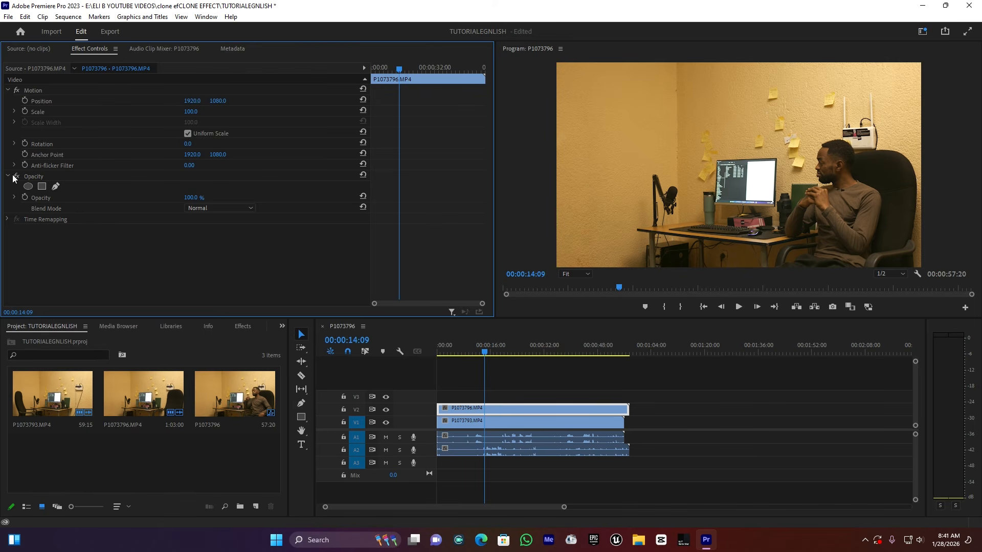
Start a freehand bezier mask on the V2 take, tracing around the monitor down to the frame's bottom
{"action": "left_click", "coordinate": [56, 187]}
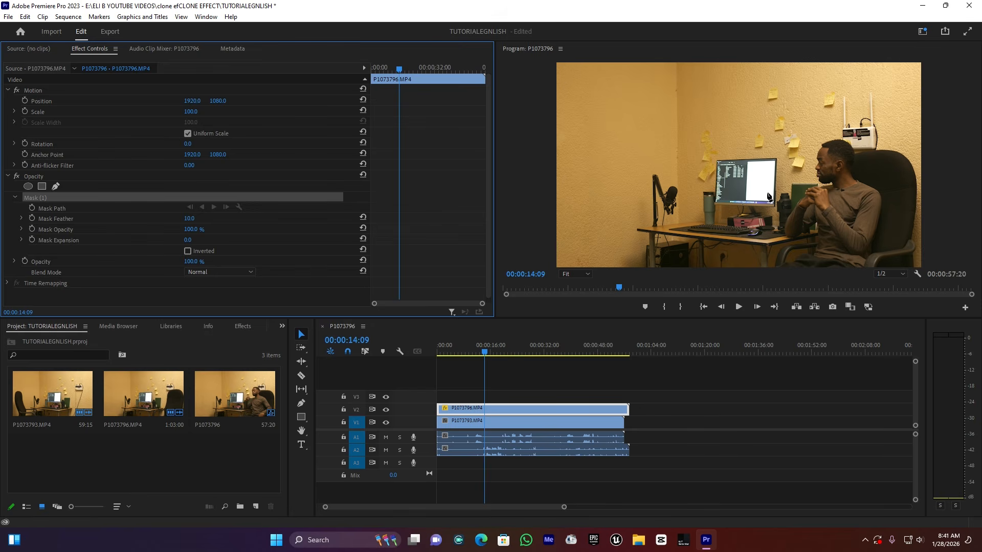
{"action": "left_click", "coordinate": [748, 66]}
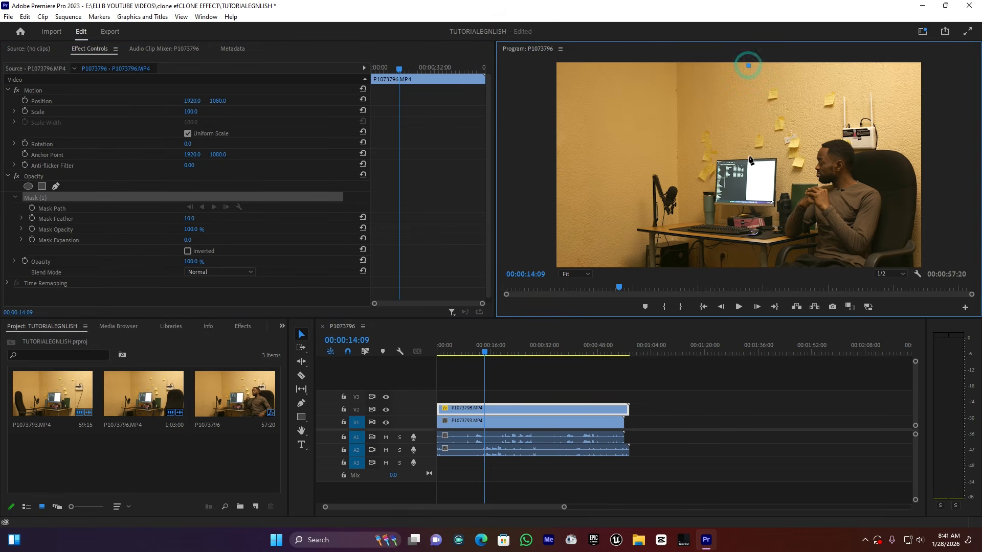
{"action": "left_click", "coordinate": [748, 160]}
{"action": "left_click", "coordinate": [776, 159]}
{"action": "left_click", "coordinate": [774, 207]}
{"action": "left_click", "coordinate": [746, 208]}
{"action": "left_click", "coordinate": [737, 242]}
{"action": "left_click", "coordinate": [756, 265]}
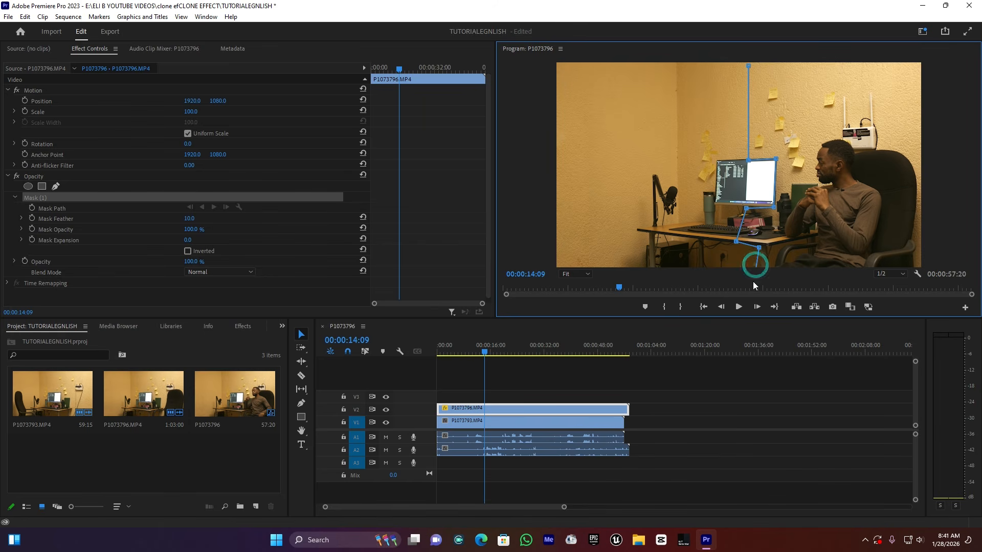
Extend the mask beyond the bottom-right and top-right corners and close it
{"action": "left_click", "coordinate": [918, 266]}
{"action": "left_click_drag", "start_coordinate": [918, 265], "coordinate": [923, 276]}
{"action": "left_click", "coordinate": [918, 69]}
{"action": "left_click_drag", "start_coordinate": [927, 59], "coordinate": [928, 61]}
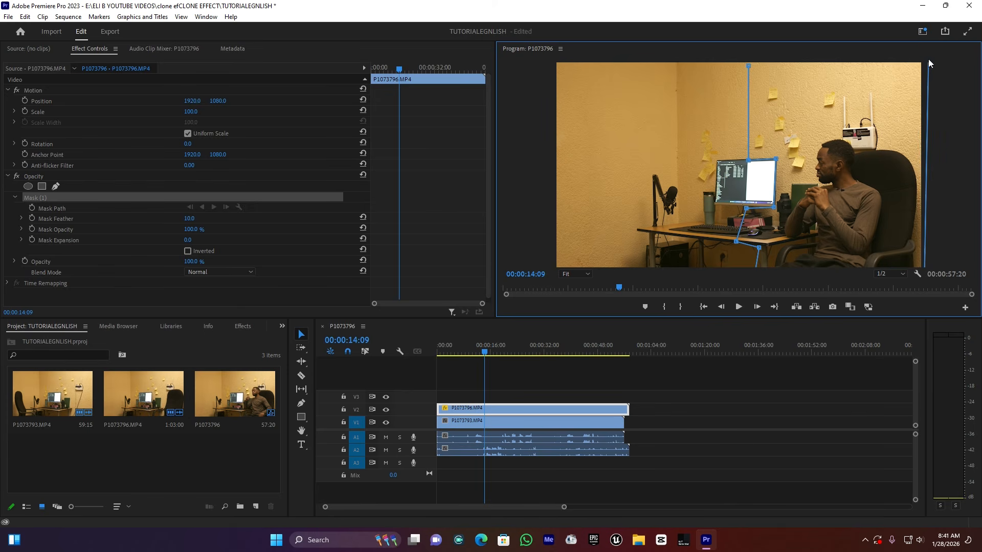
{"action": "left_click", "coordinate": [749, 66]}
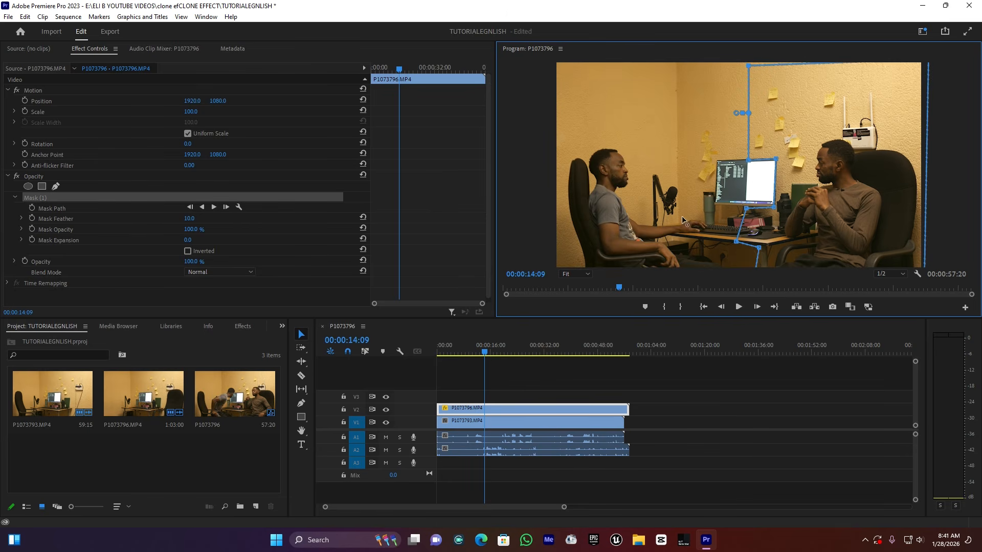
{"action": "left_click", "coordinate": [473, 350]}
{"action": "key", "text": "space"}
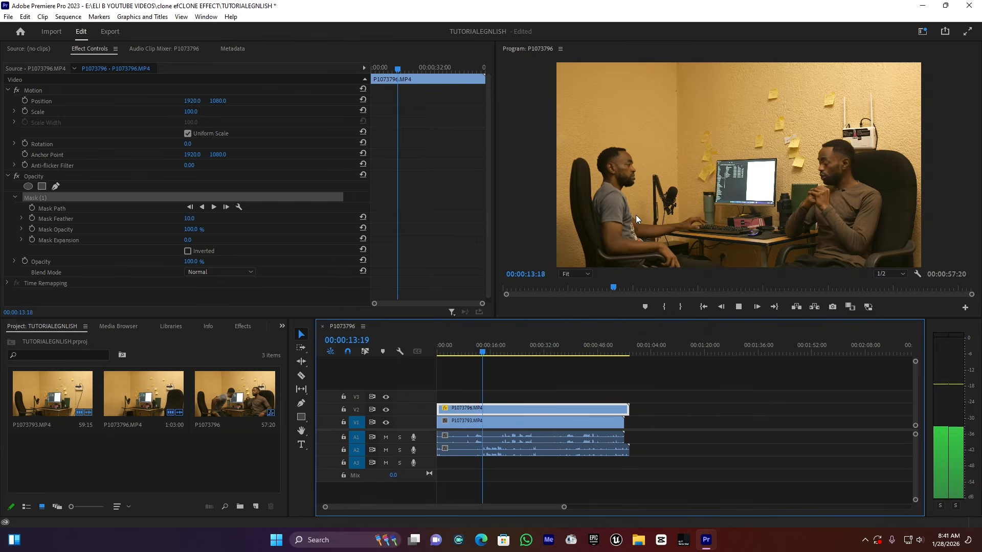
{"action": "key", "text": "space"}
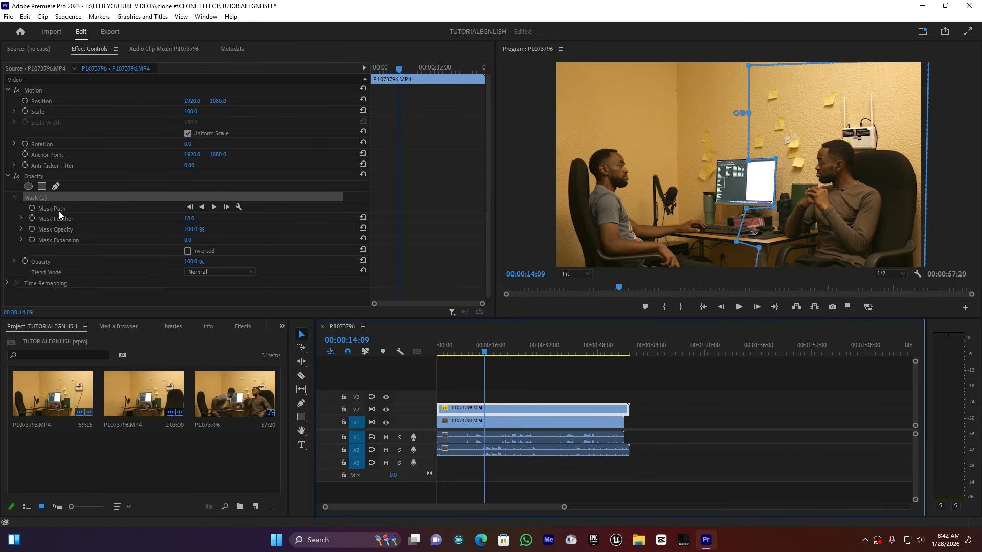
{"action": "left_click", "coordinate": [689, 456]}
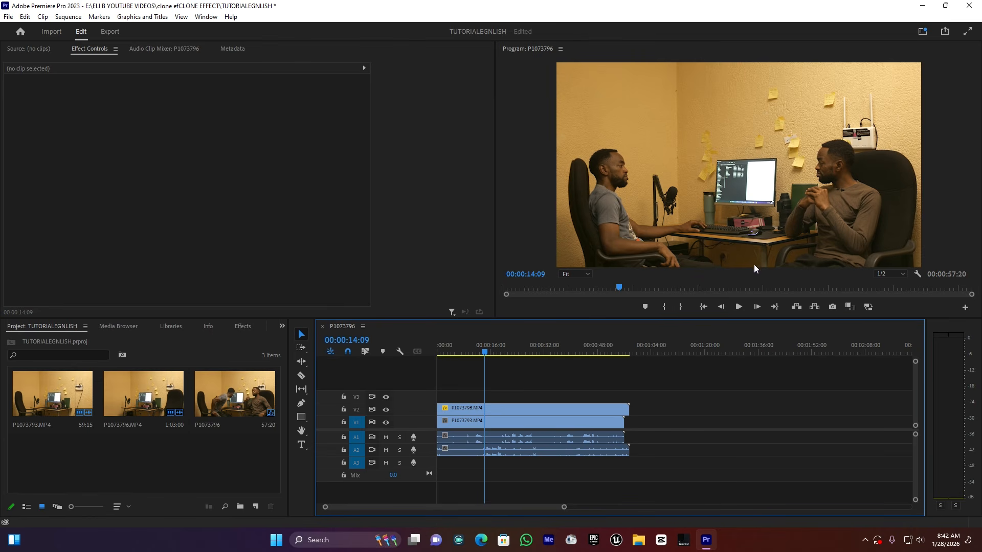
Magnify the Program monitor to 150% and pan to inspect the mask seam
{"action": "left_click", "coordinate": [576, 274]}
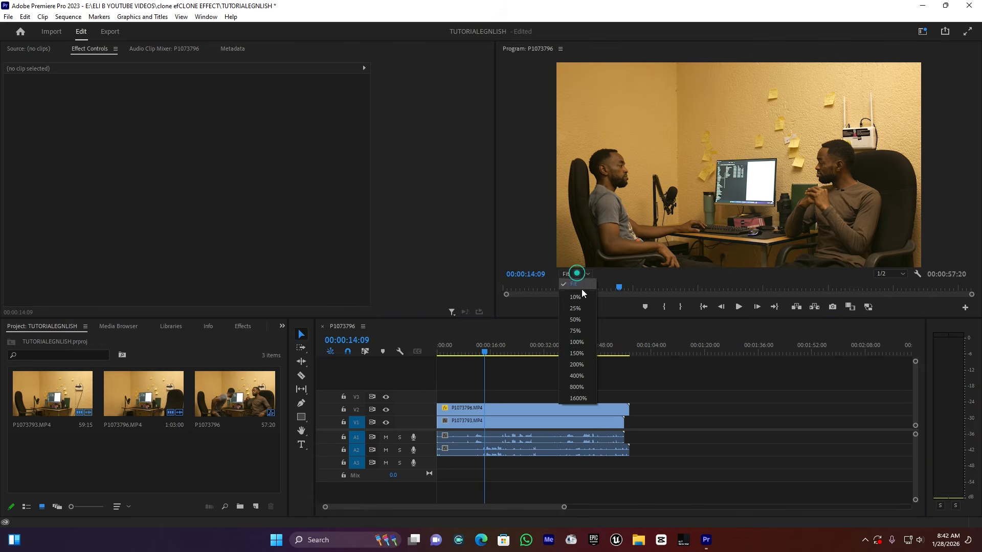
{"action": "left_click", "coordinate": [578, 354]}
{"action": "left_click_drag", "start_coordinate": [971, 151], "coordinate": [971, 253]}
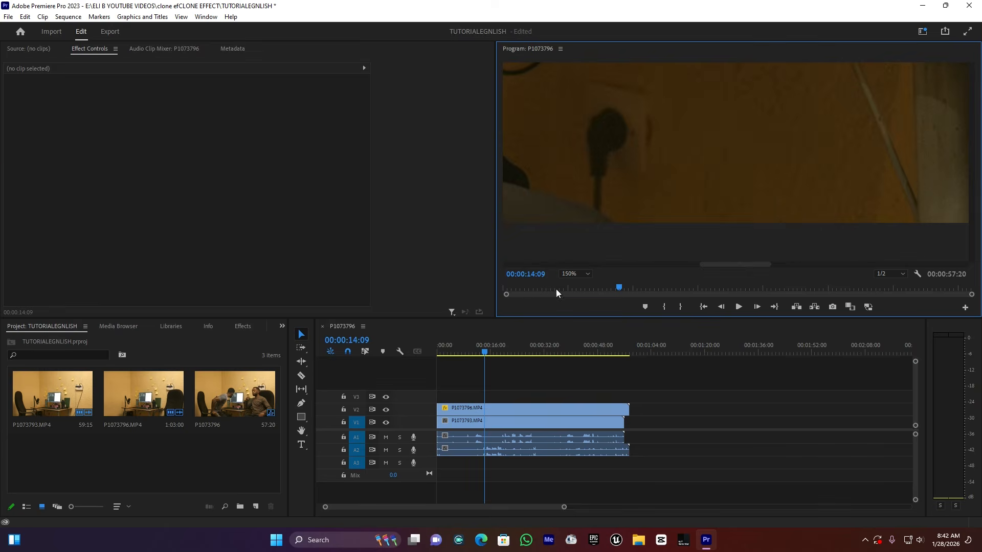
{"action": "left_click_drag", "start_coordinate": [740, 264], "coordinate": [775, 267]}
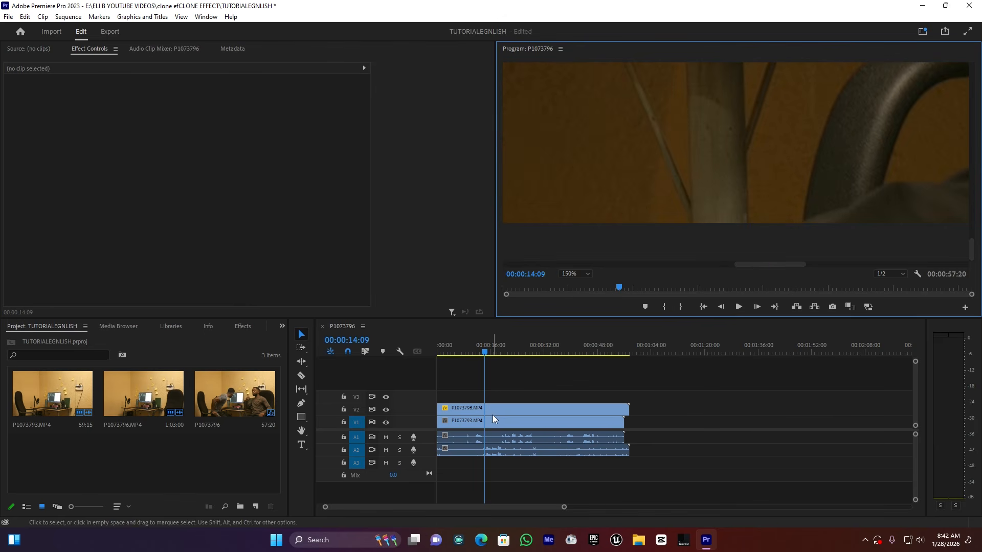
Raise the V2 take's Mask Feather to 83, then set the Program monitor back to Fit
{"action": "left_click", "coordinate": [476, 408]}
{"action": "left_click", "coordinate": [188, 218]}
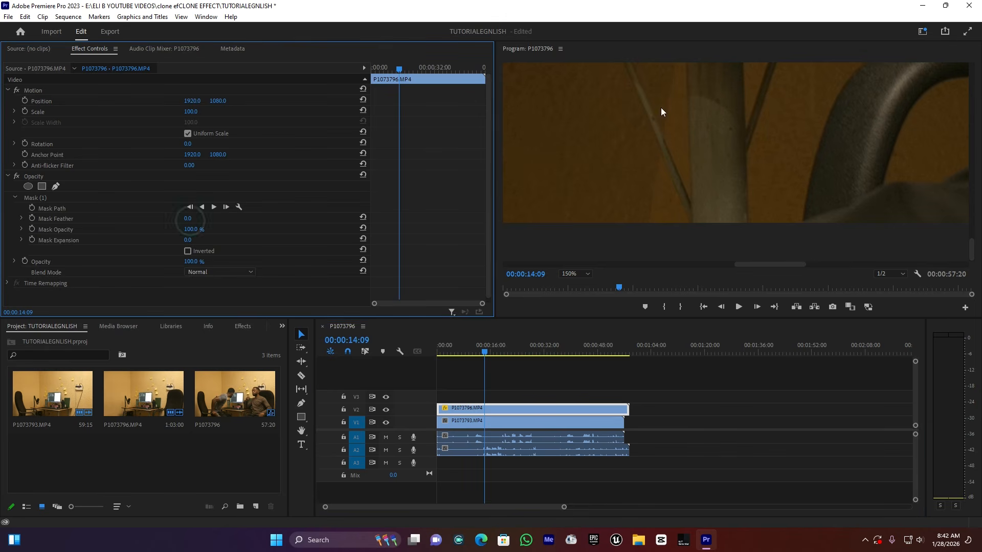
{"action": "left_click", "coordinate": [575, 273]}
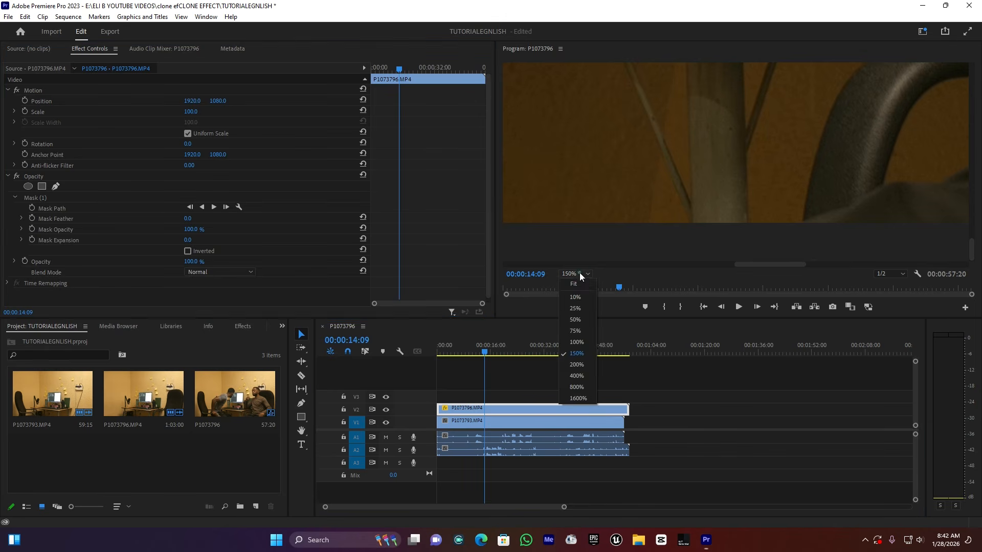
{"action": "left_click", "coordinate": [581, 332]}
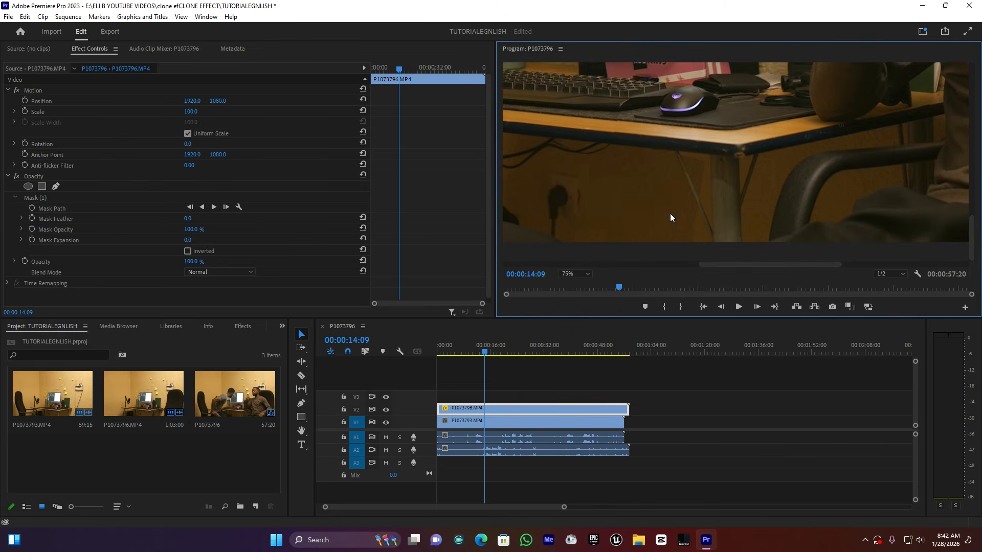
{"action": "left_click_drag", "start_coordinate": [187, 219], "coordinate": [224, 219]}
{"action": "left_click", "coordinate": [569, 272]}
{"action": "left_click", "coordinate": [580, 285]}
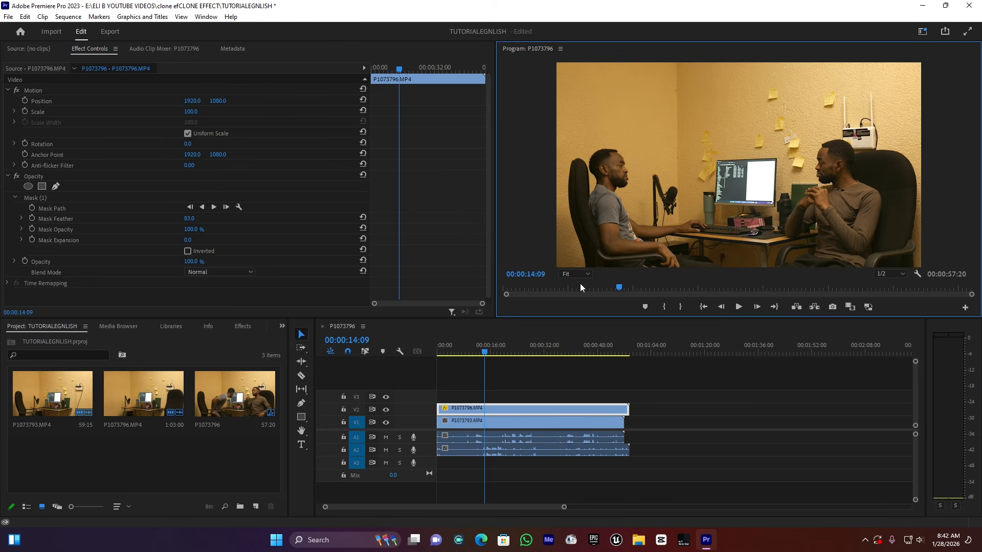
{"action": "key", "text": "space"}
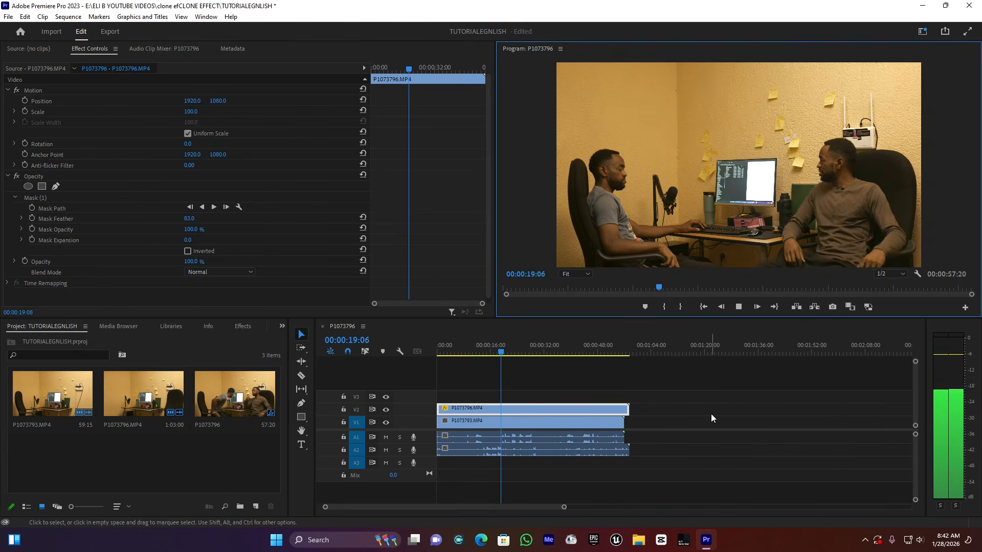
{"action": "key", "text": "space"}
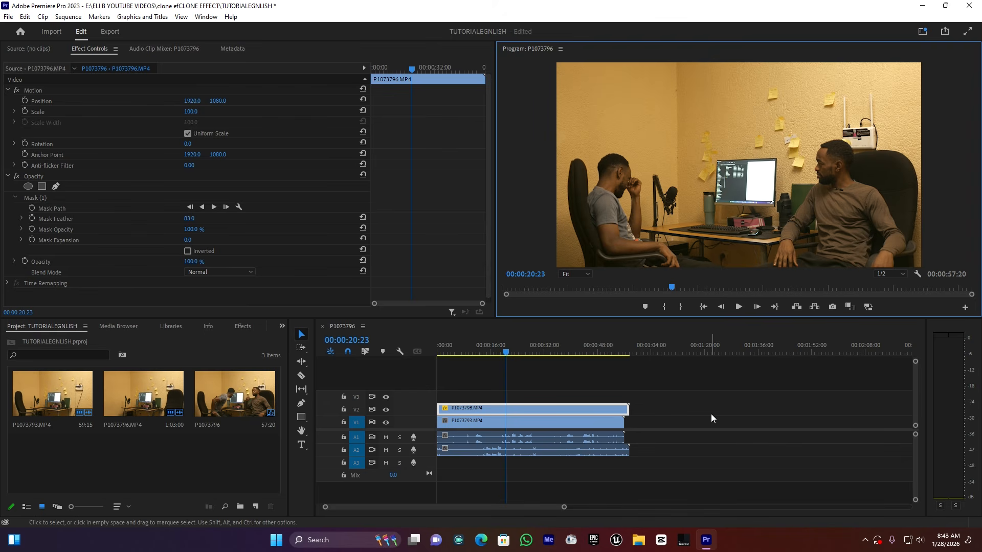
{"action": "left_click", "coordinate": [517, 350]}
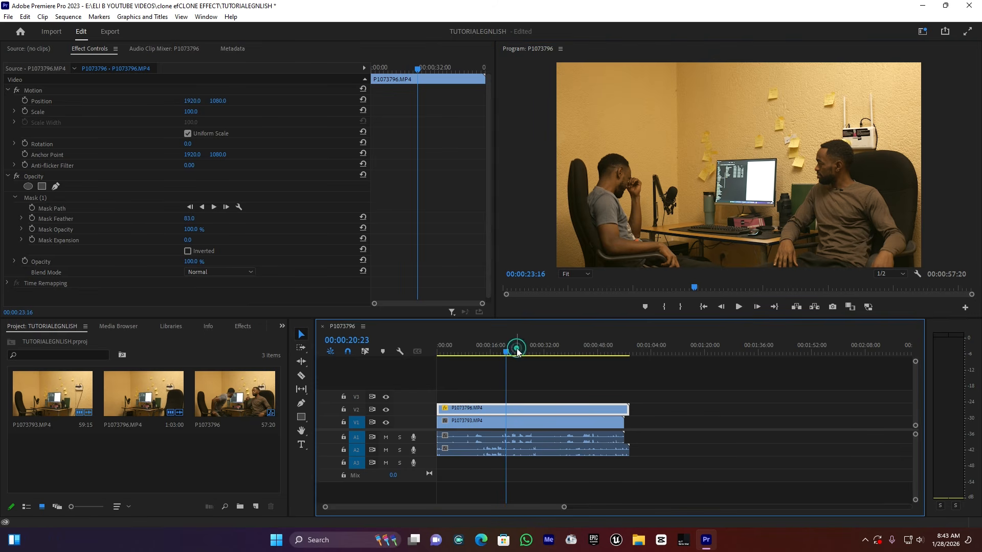
{"action": "key", "text": "space"}
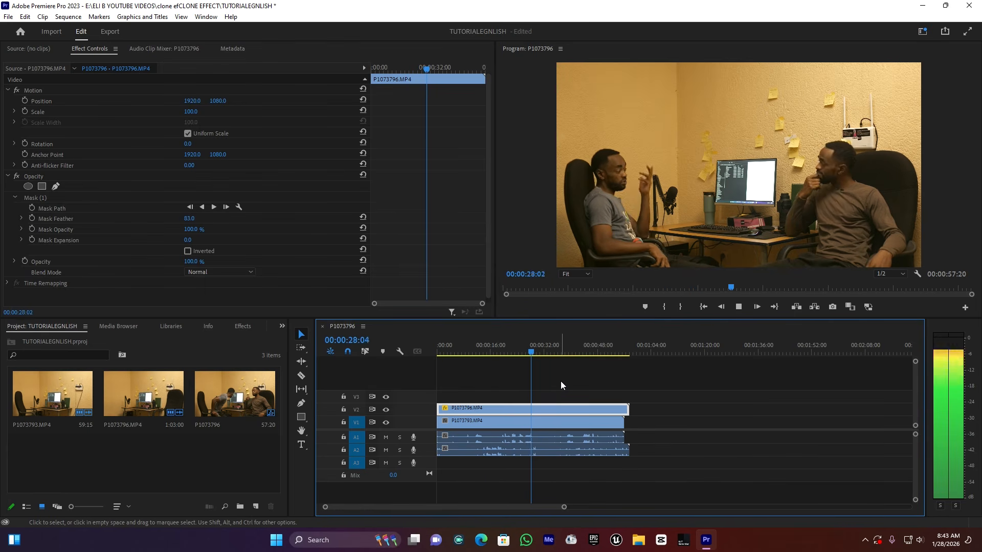
{"action": "key", "text": "space"}
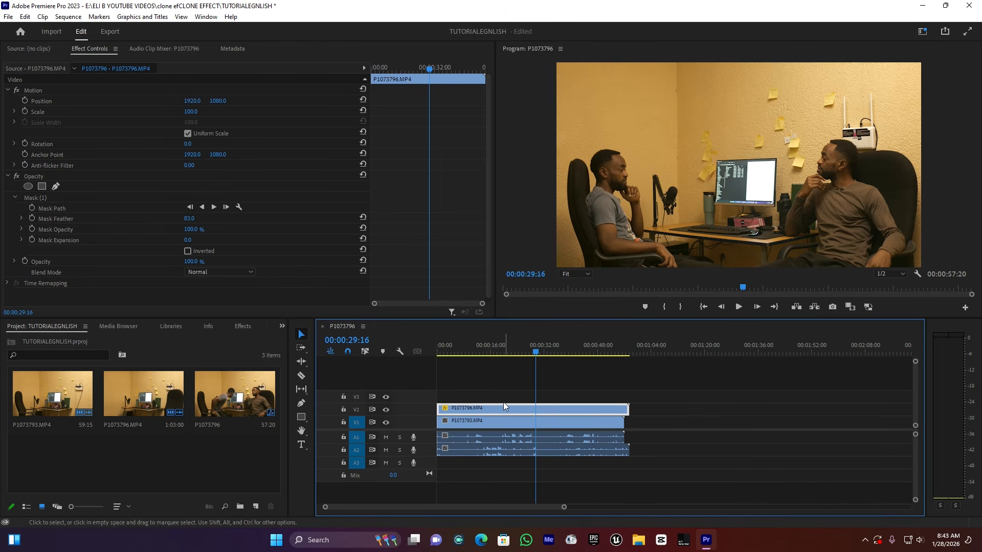
Create an Adjustment Layer, place it on V3 extended to about 0:45, and move the playhead to 00:00:21:12
{"action": "left_click", "coordinate": [256, 507]}
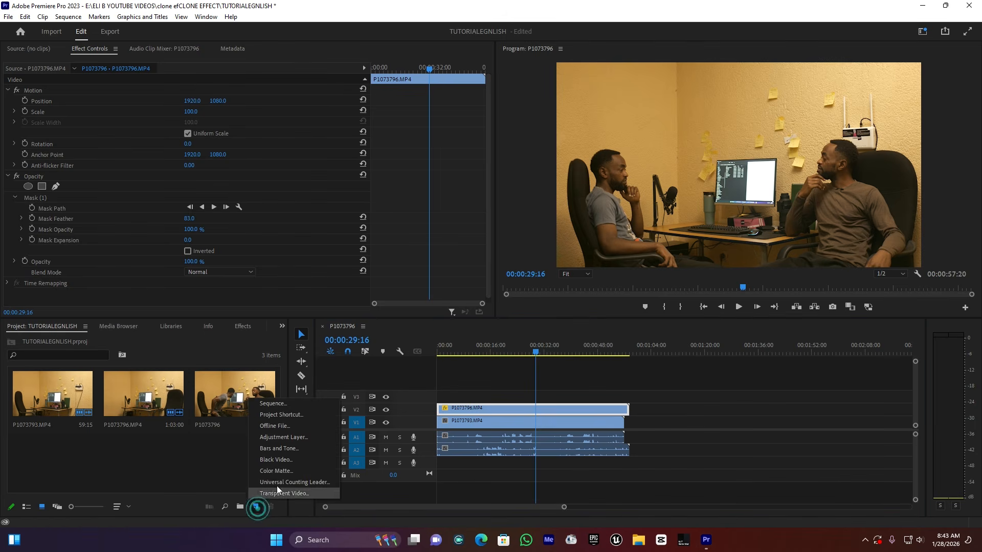
{"action": "left_click", "coordinate": [310, 438]}
{"action": "left_click", "coordinate": [504, 306]}
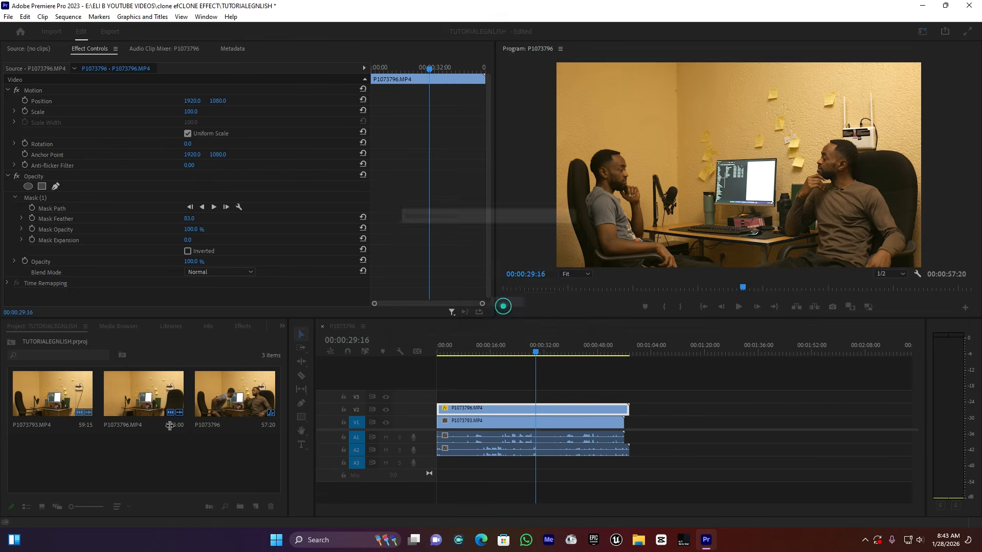
{"action": "left_click_drag", "start_coordinate": [56, 453], "coordinate": [589, 399]}
{"action": "left_click", "coordinate": [471, 397]}
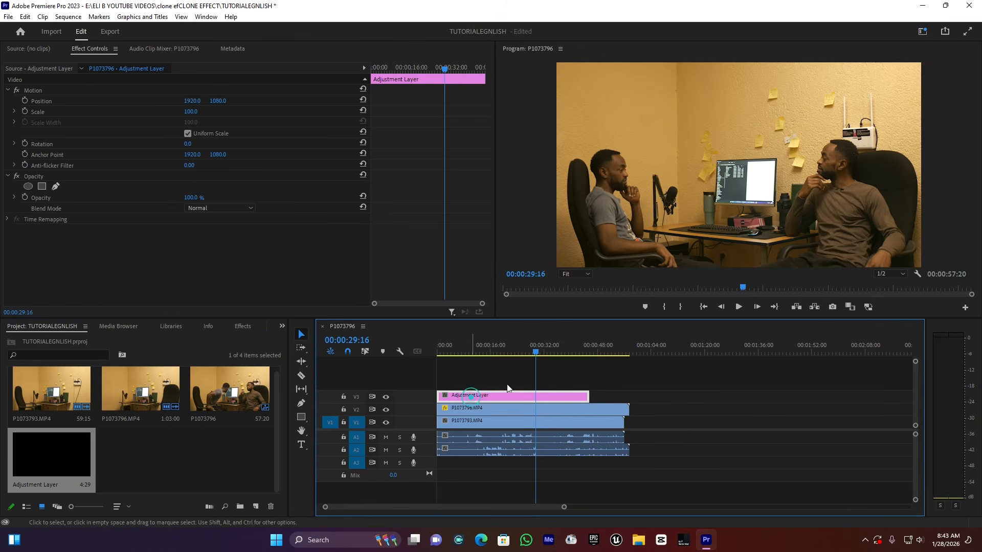
{"action": "left_click", "coordinate": [509, 351]}
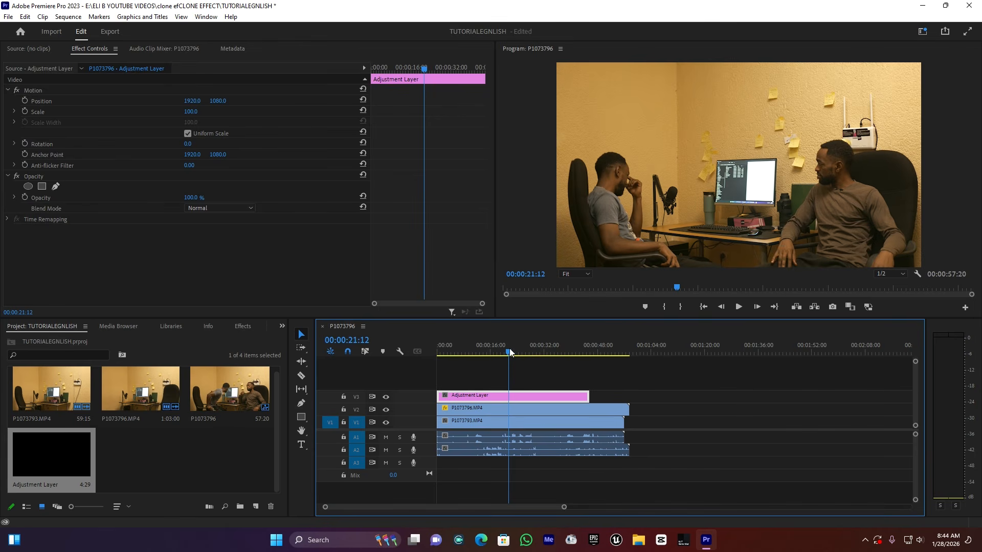